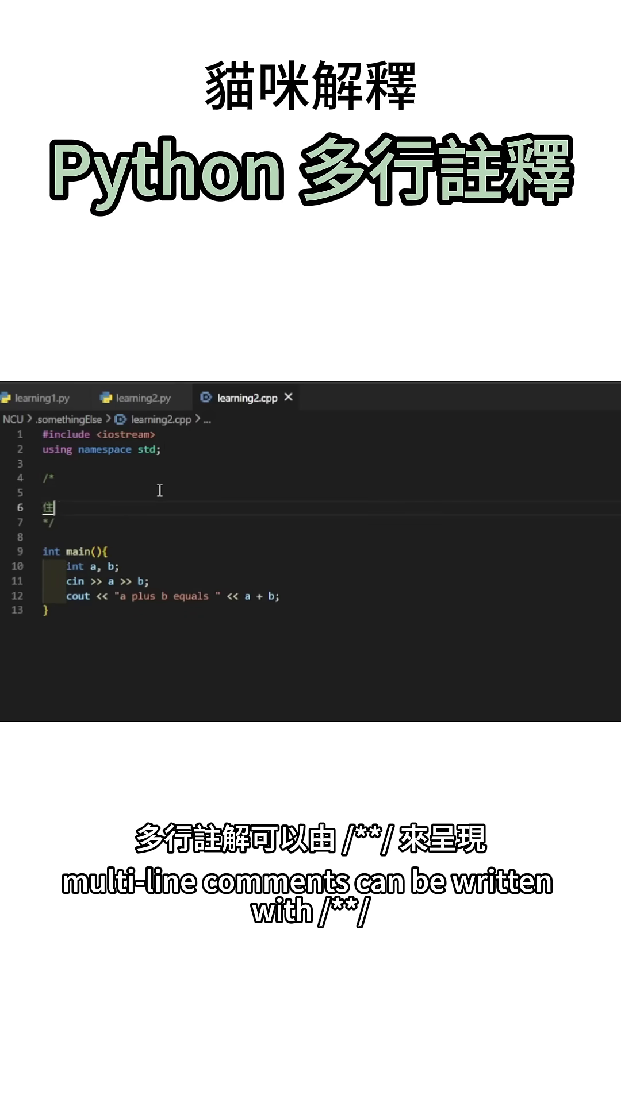
# Put 註釋 1, 註釋 2 and 註釋 3 on separate lines between /* and */ above main()
pyautogui.press('Return')
pyautogui.write('註釋 2')
pyautogui.press('Return')
pyautogui.write('註釋 3')
pyautogui.press('Return')
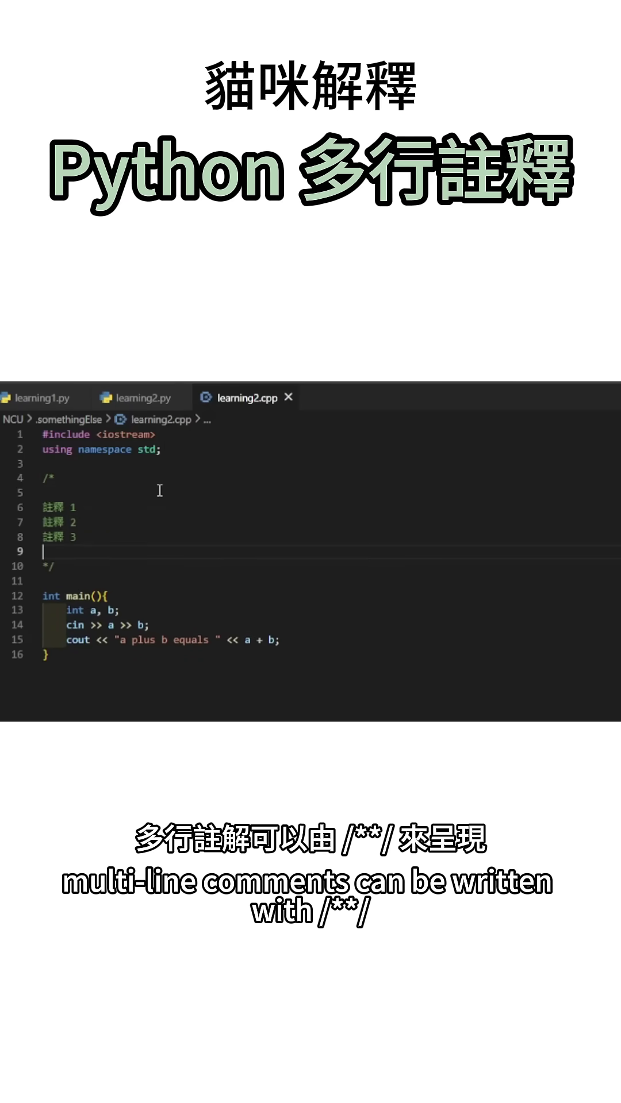